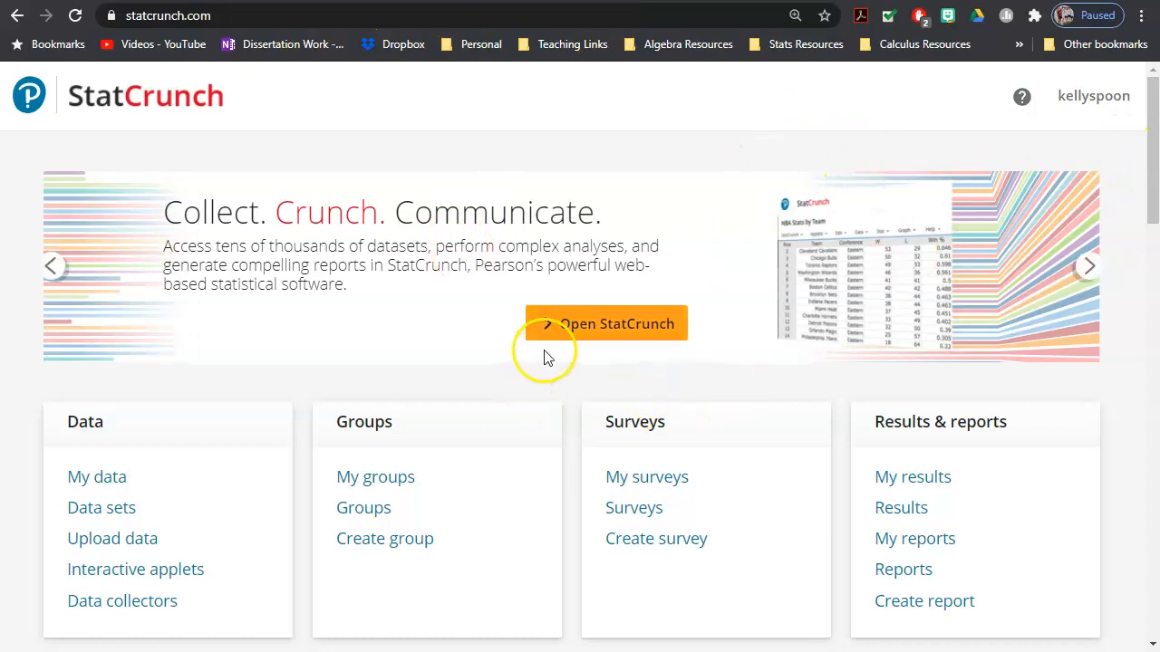
Step: Open a blank StatCrunch data table
click(583, 332)
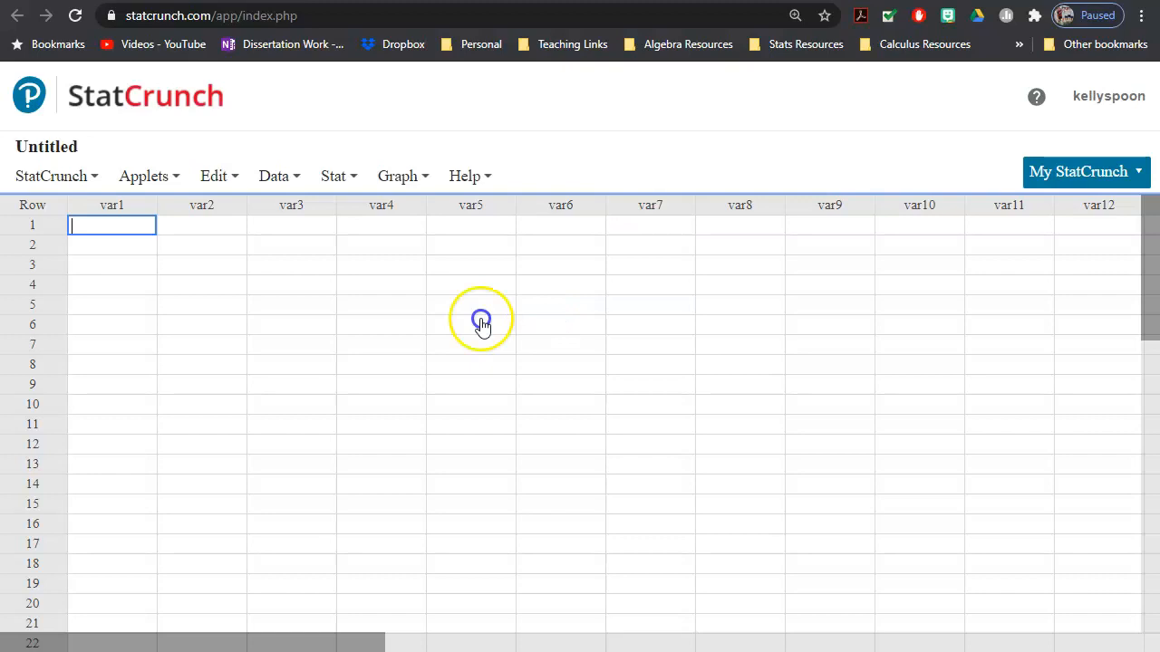
click(112, 172)
click(753, 409)
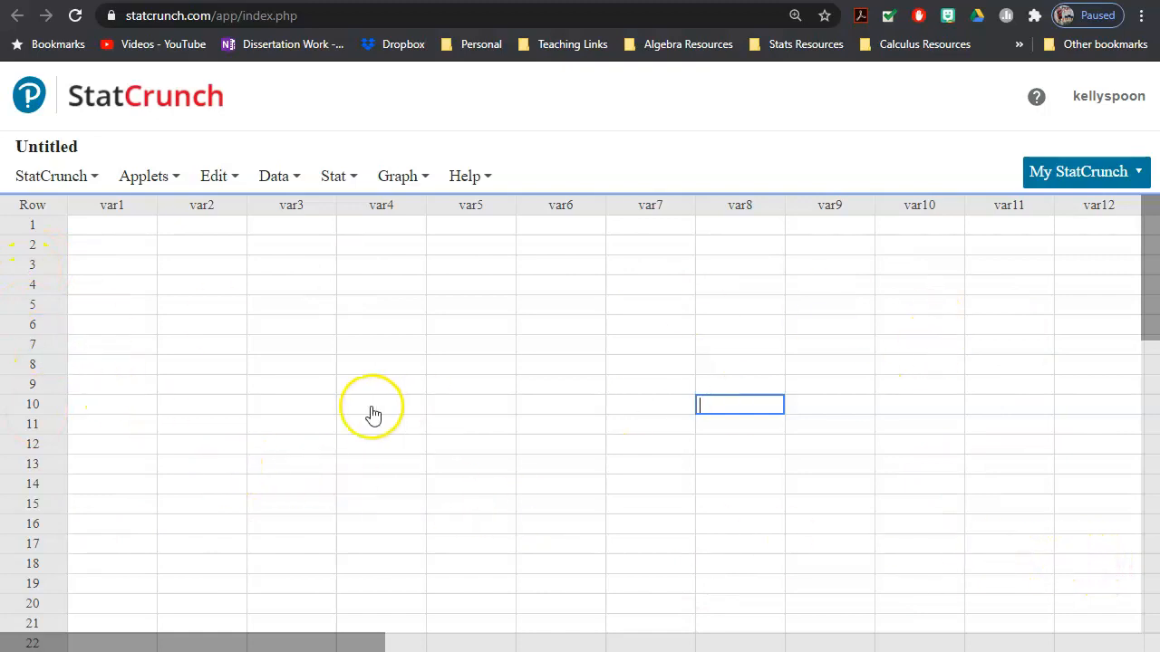
Step: Enter the values 10, 12, 13, 15, 16, 26 and 89 down the var1 column
click(125, 227)
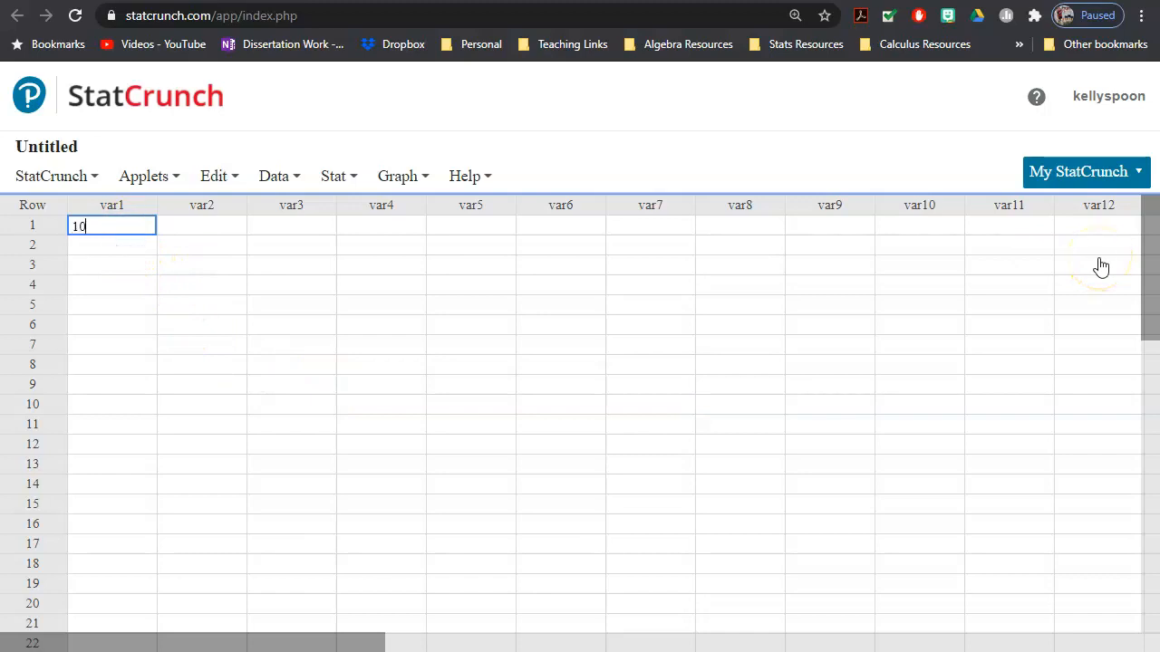
text(10)
key(Return)
text(12)
key(Return)
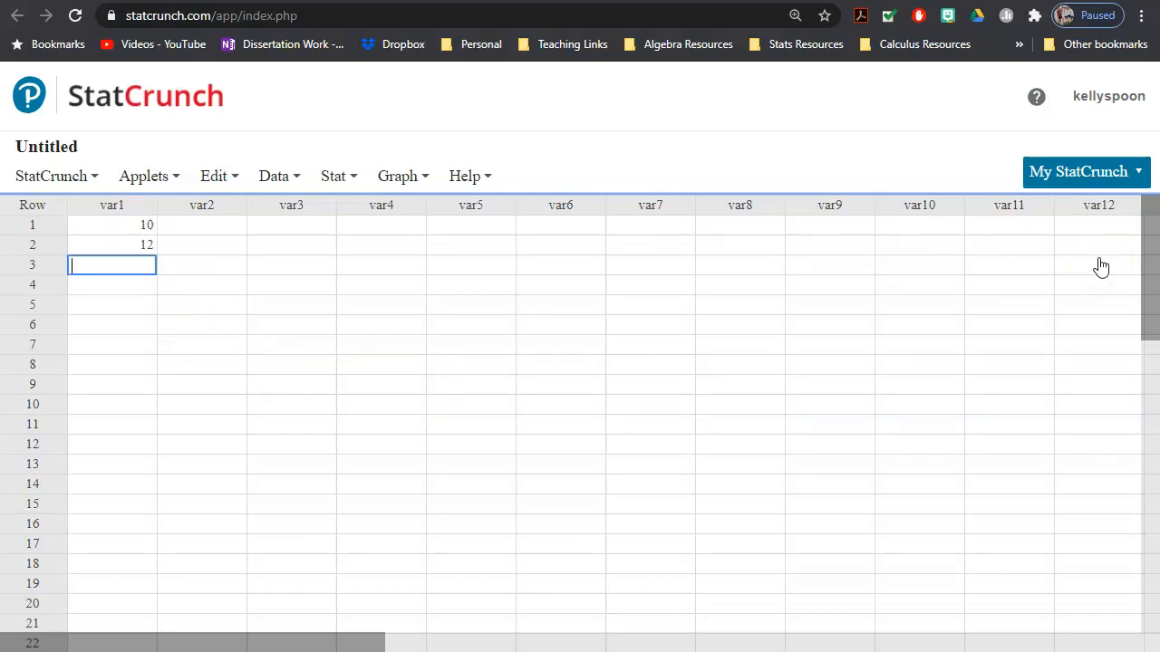
key(Return)
key(Return)
text(26)
key(Return)
text(89)
key(Return)
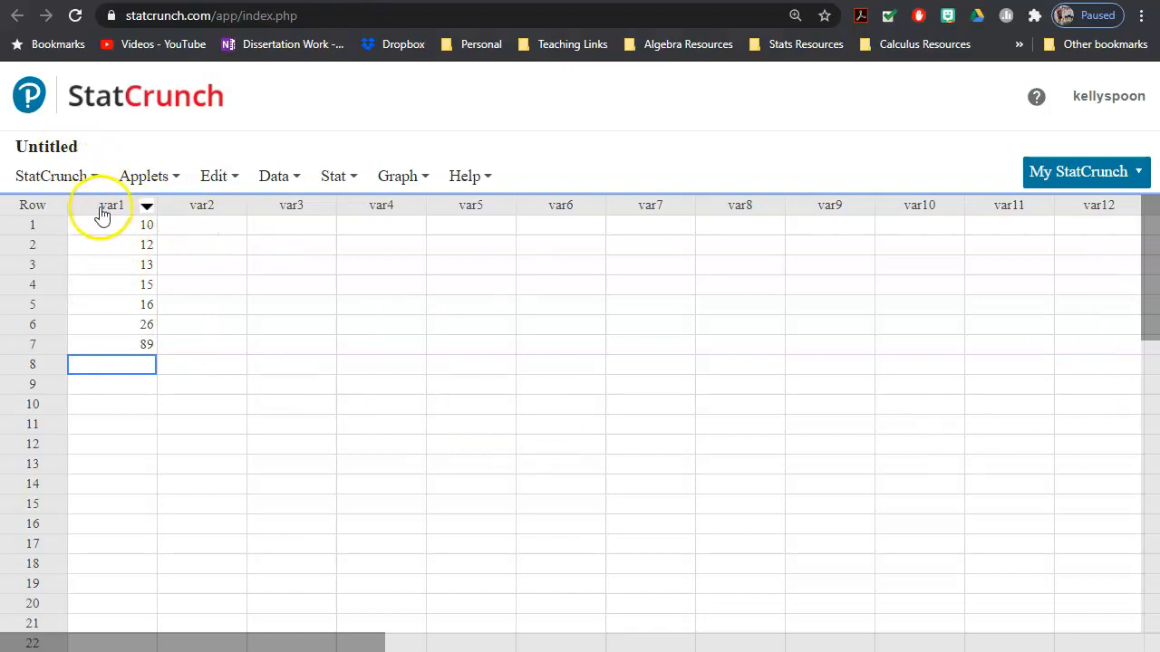
Step: Open Summary Stats for columns and select var1 as the column to summarise
click(306, 384)
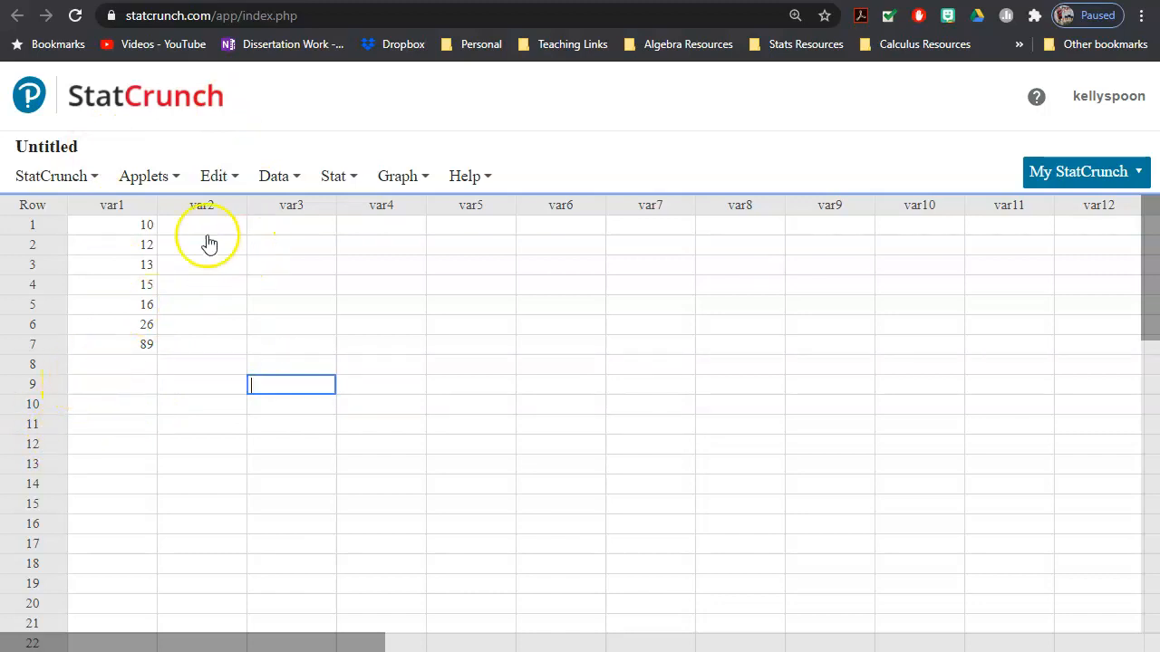
click(343, 178)
click(365, 234)
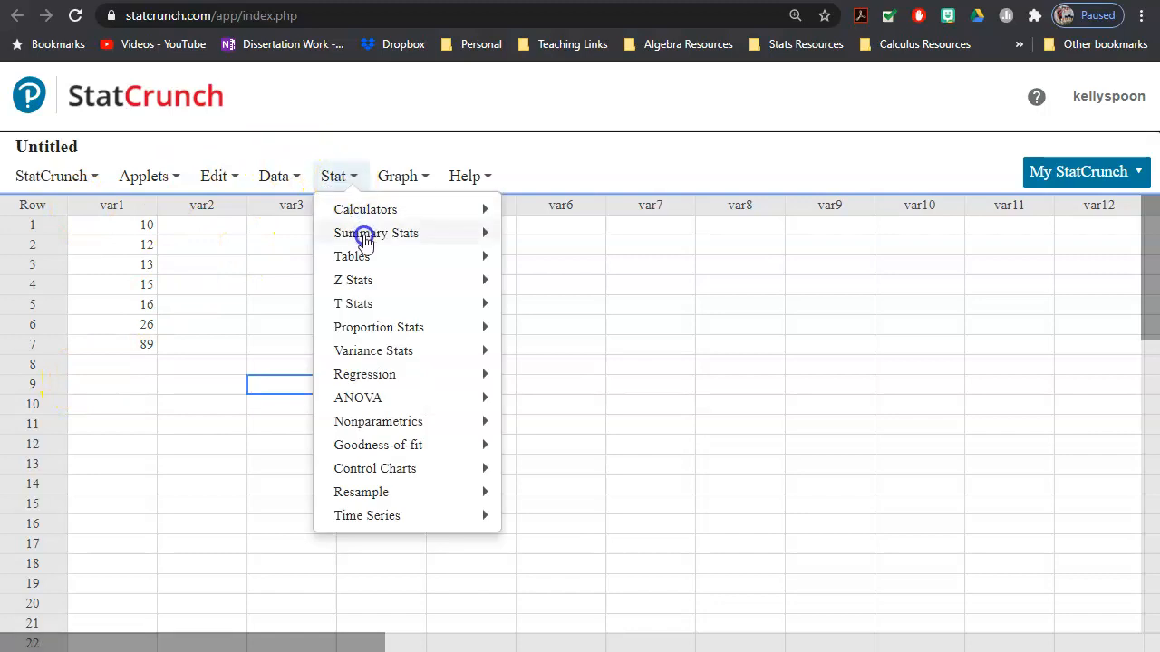
click(524, 240)
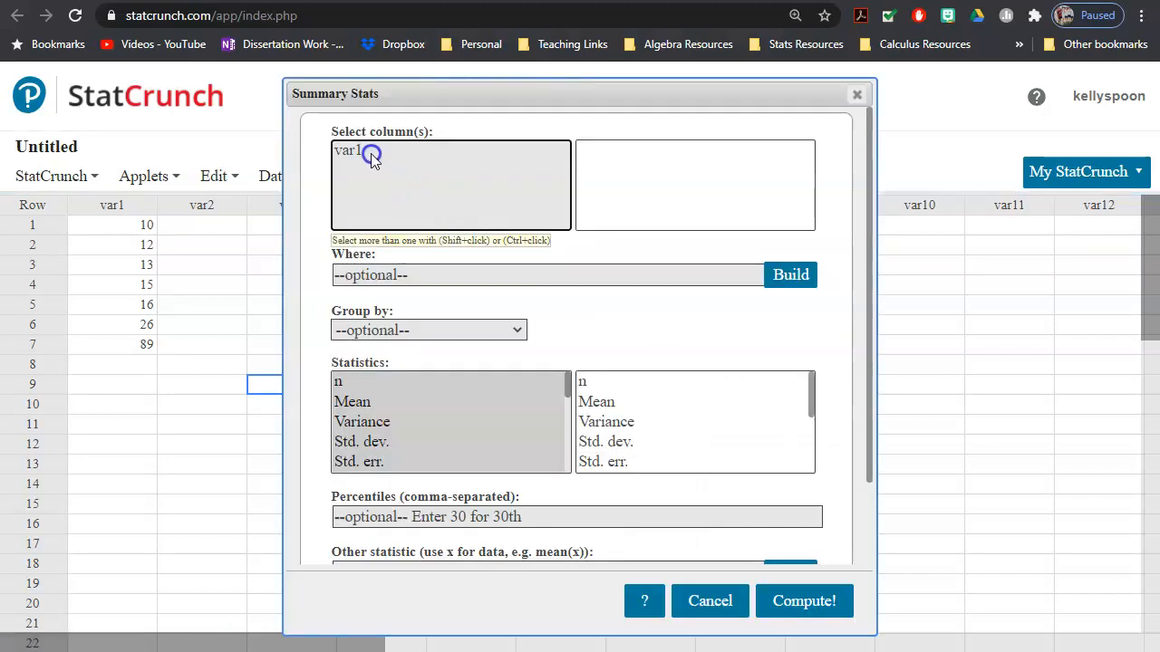
click(344, 152)
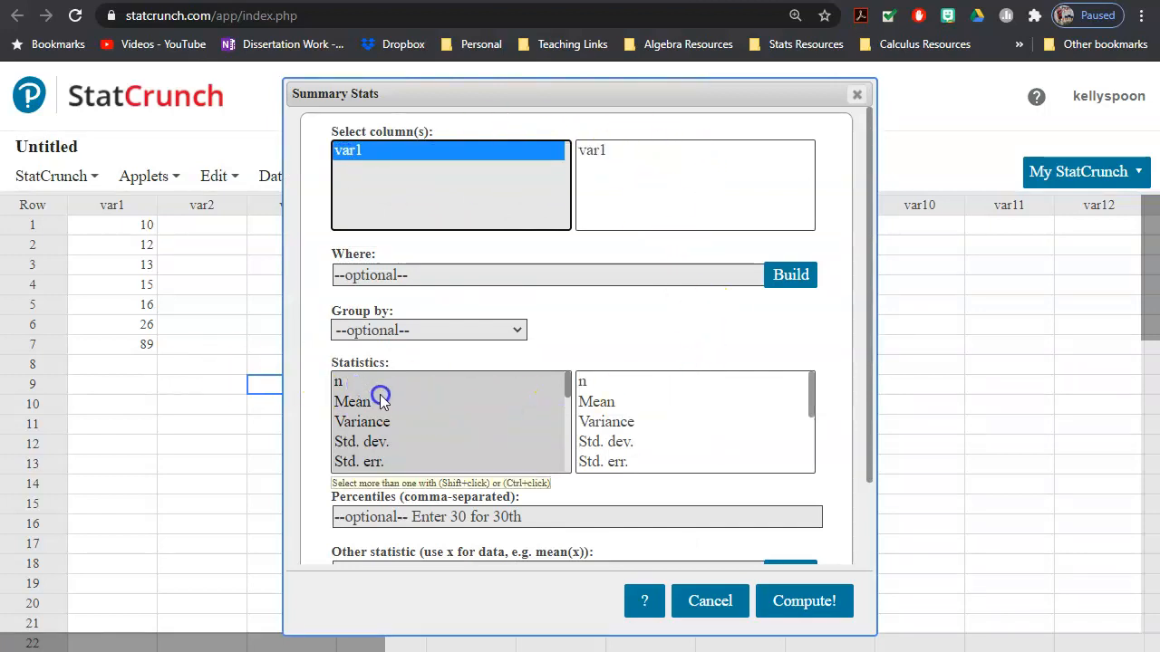
scroll(381, 401, down, 3)
scroll(401, 402, up, 1)
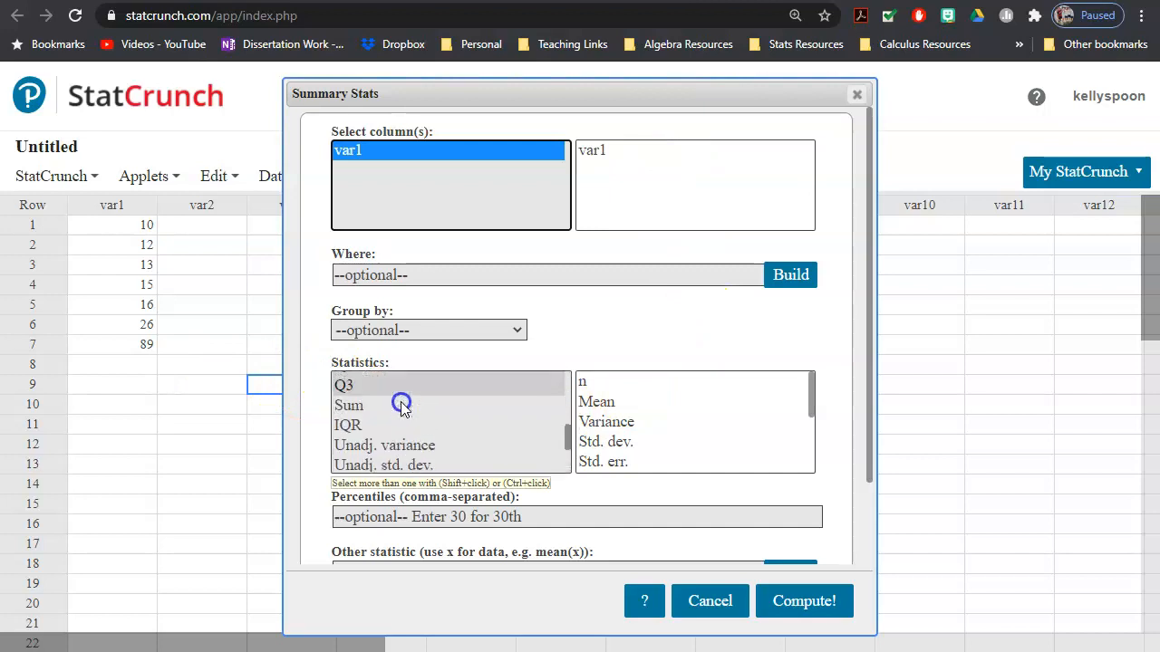
scroll(401, 405, up, 5)
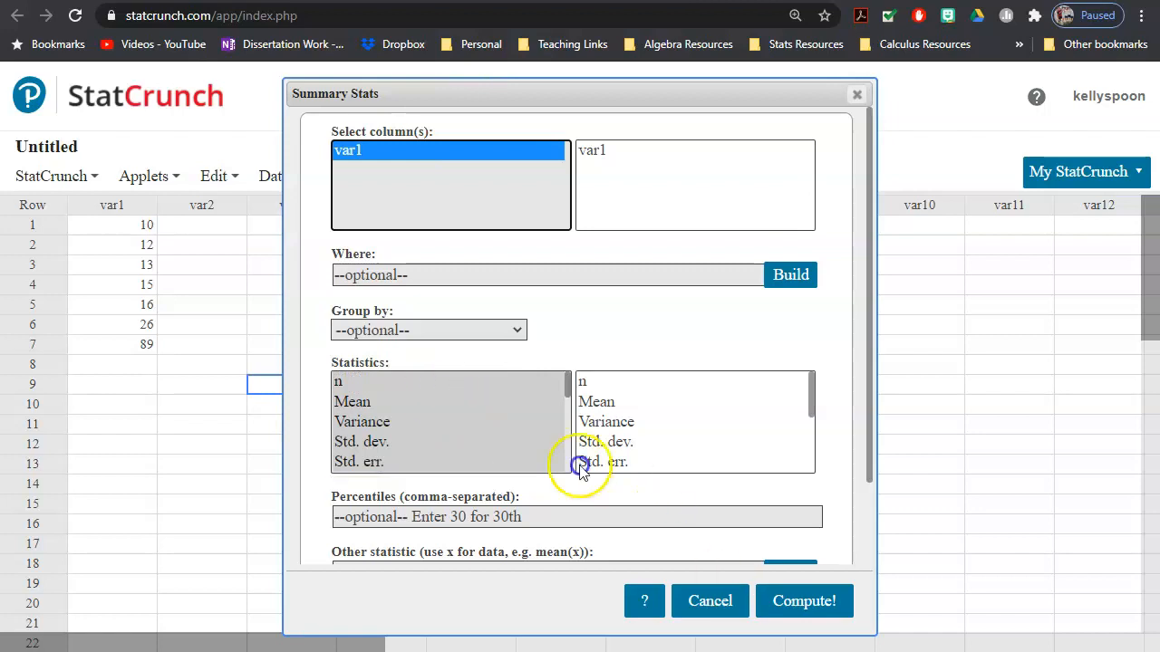
scroll(462, 442, down, 3)
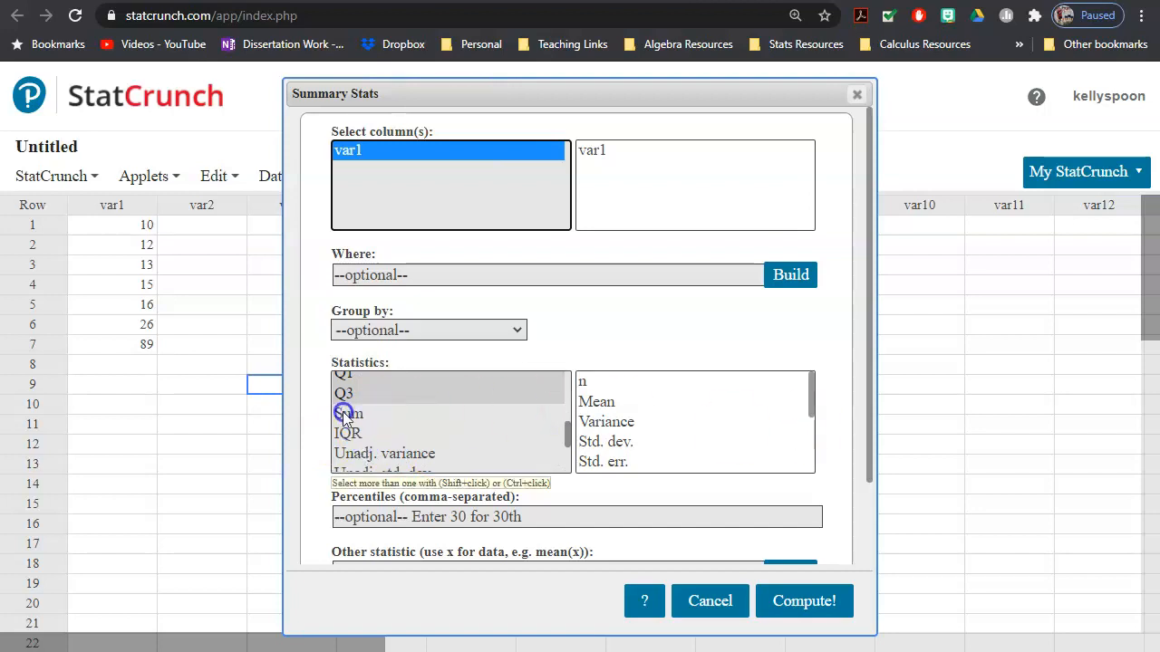
Step: Try choosing IQR, Q3 and n as the statistics to compute
click(439, 435)
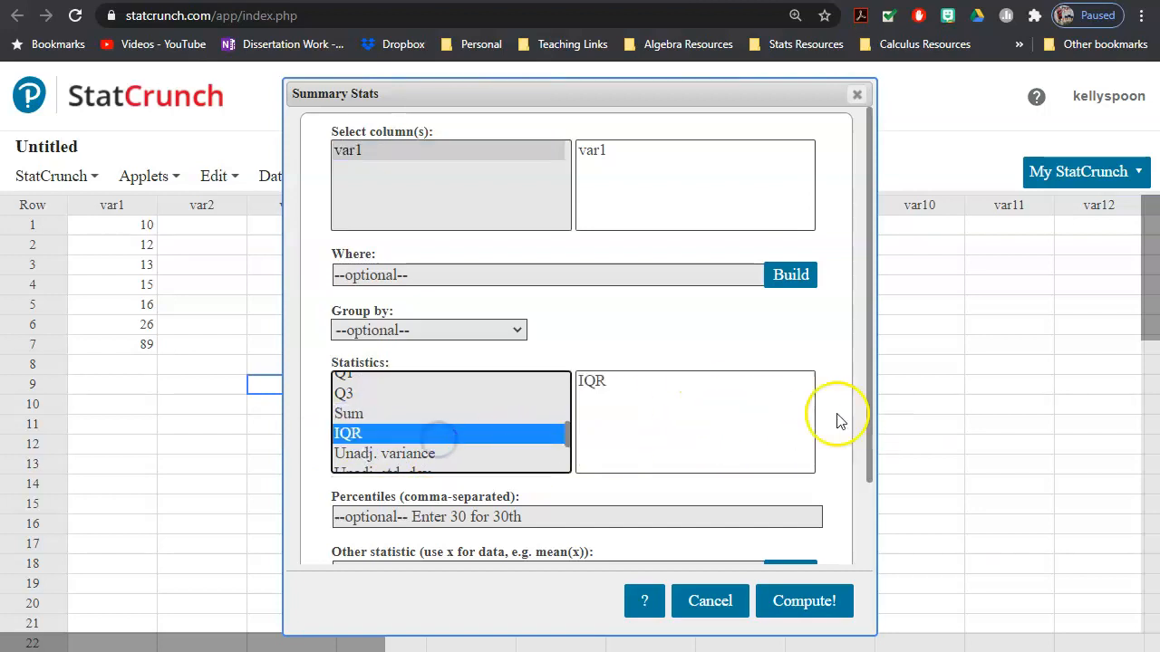
ctrl+click(358, 393)
key(ctrl+plus)
key(ctrl+plus)
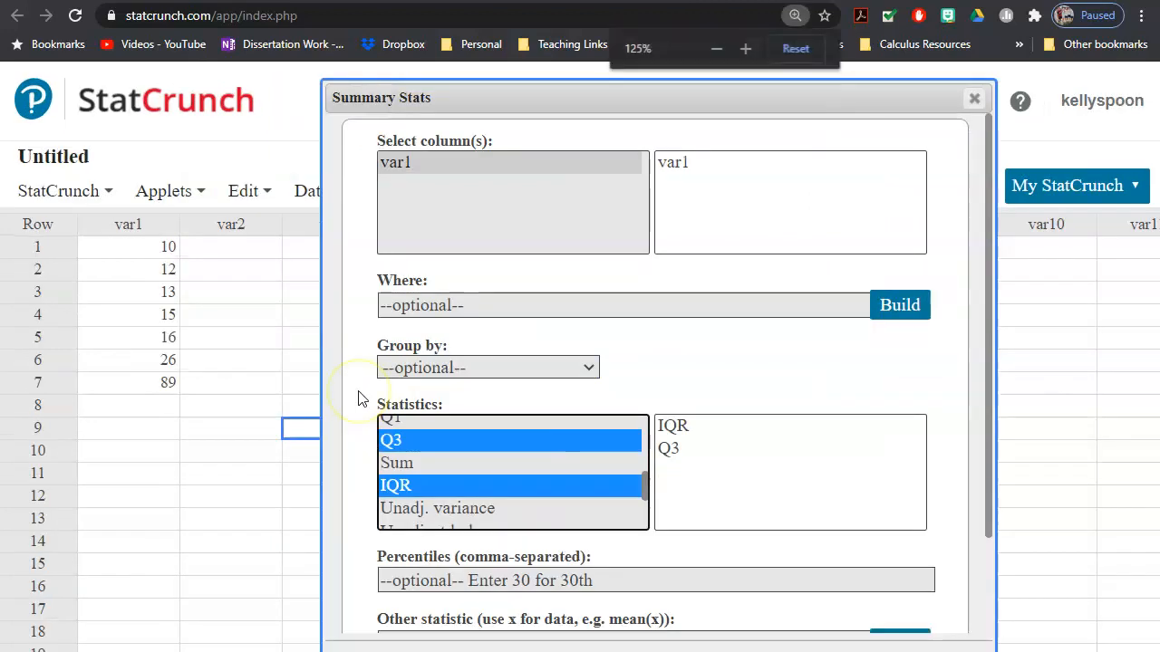
click(530, 408)
scroll(525, 430, up, 3)
click(424, 410)
scroll(435, 441, down, 3)
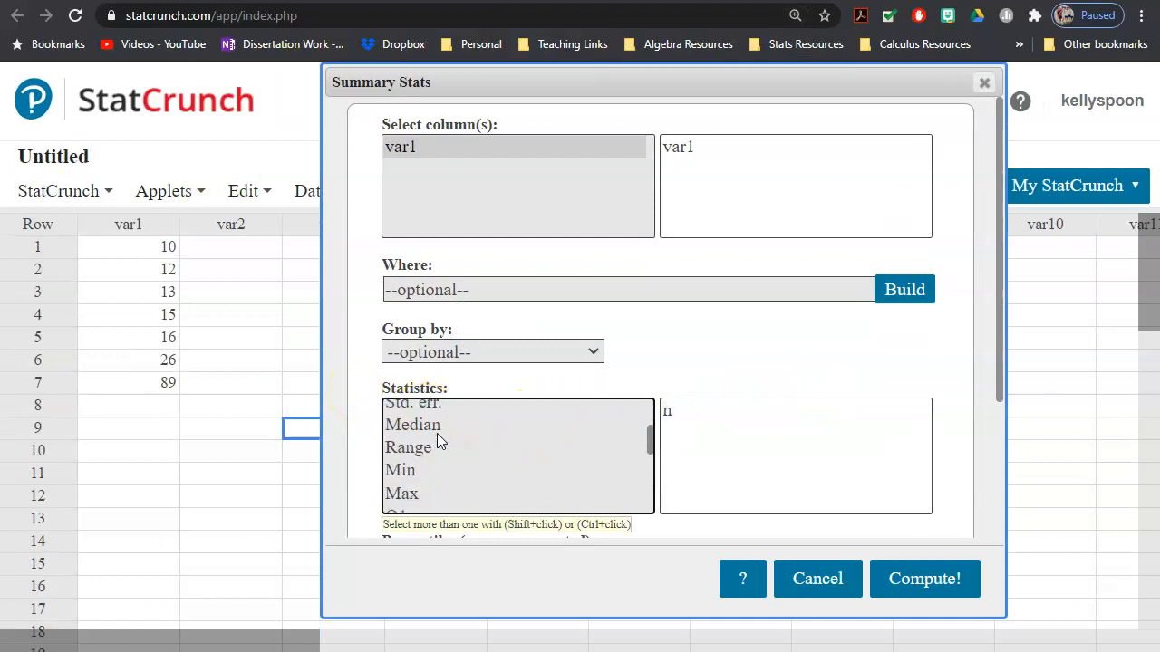
scroll(423, 471, down, 3)
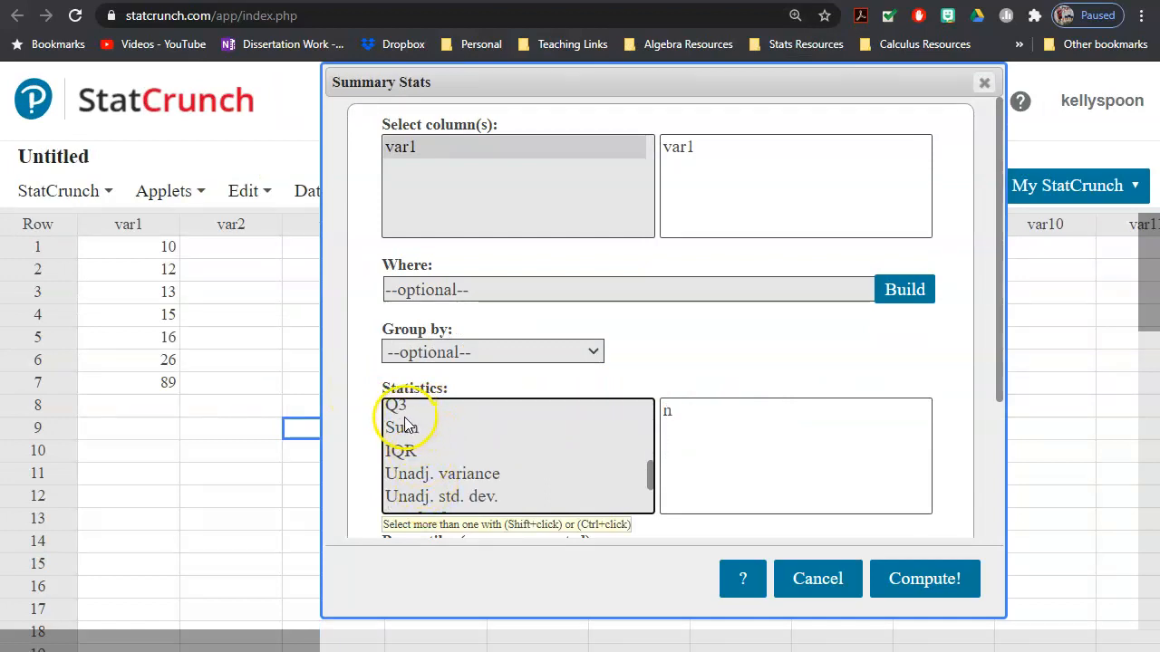
shift+click(403, 409)
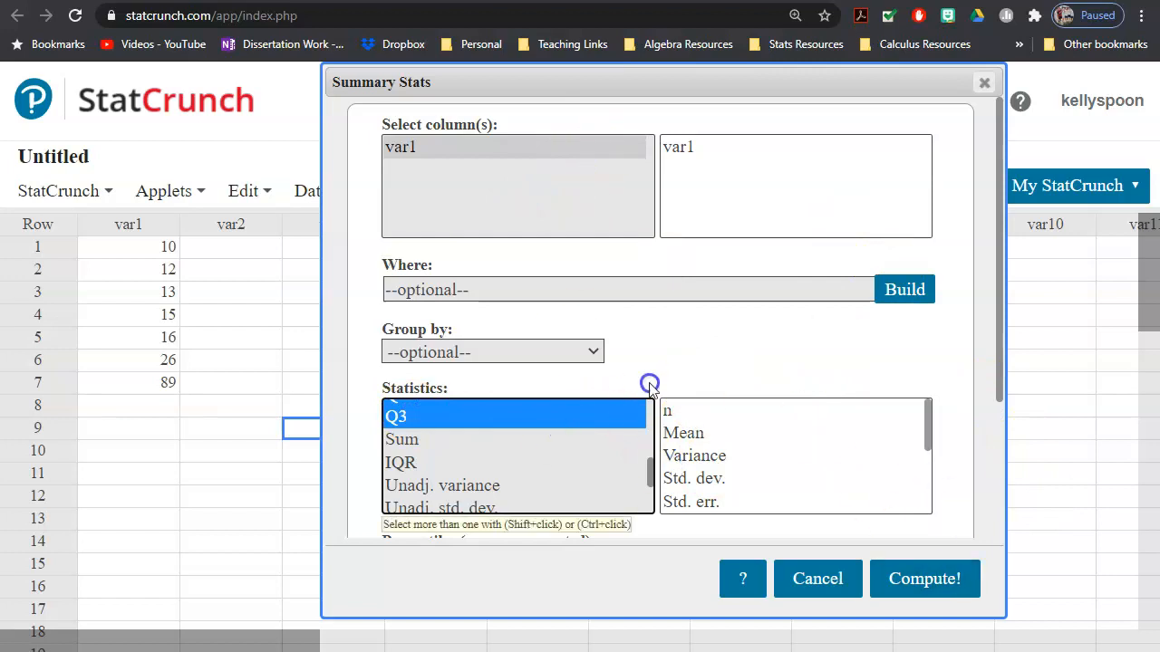
Step: Compute the default summary statistics for var1 and move the results window aside
click(926, 587)
drag(932, 245, 666, 255)
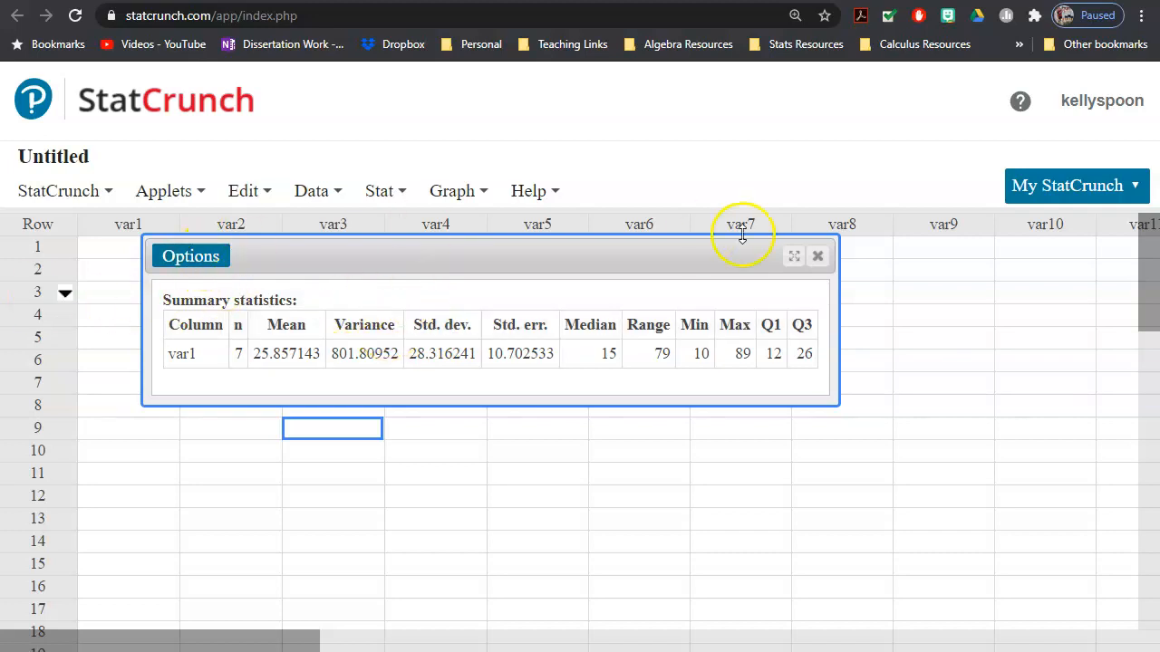
Step: Create a horizontal boxplot of var1 with outlier fences, widen its window and close it
click(433, 193)
click(433, 193)
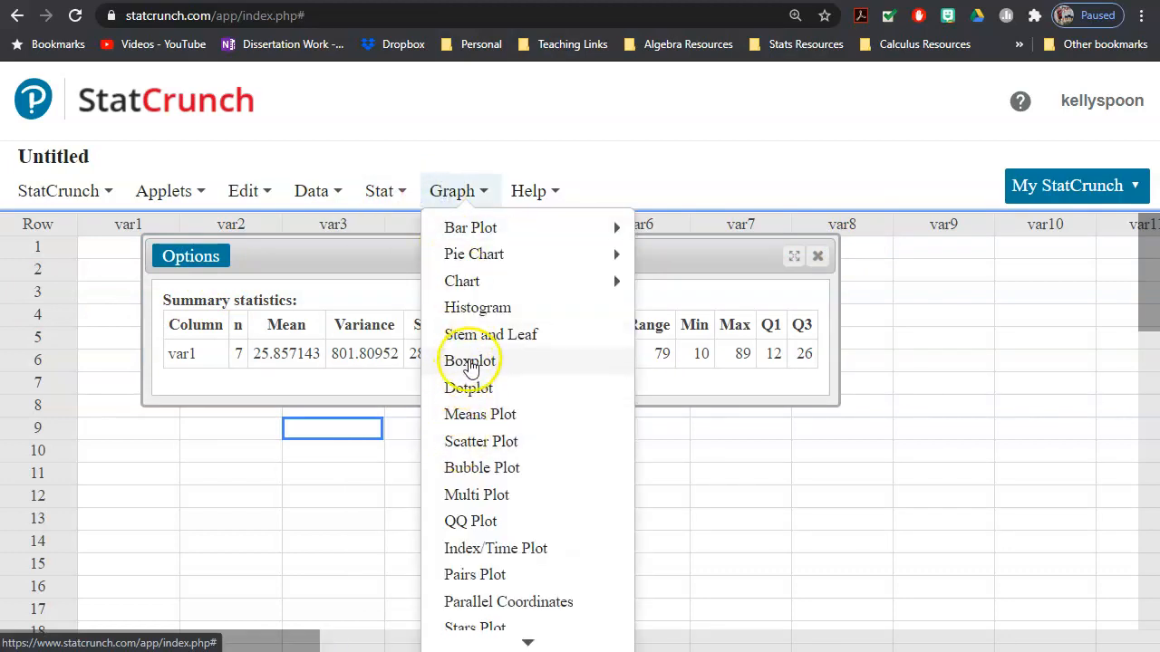
click(470, 362)
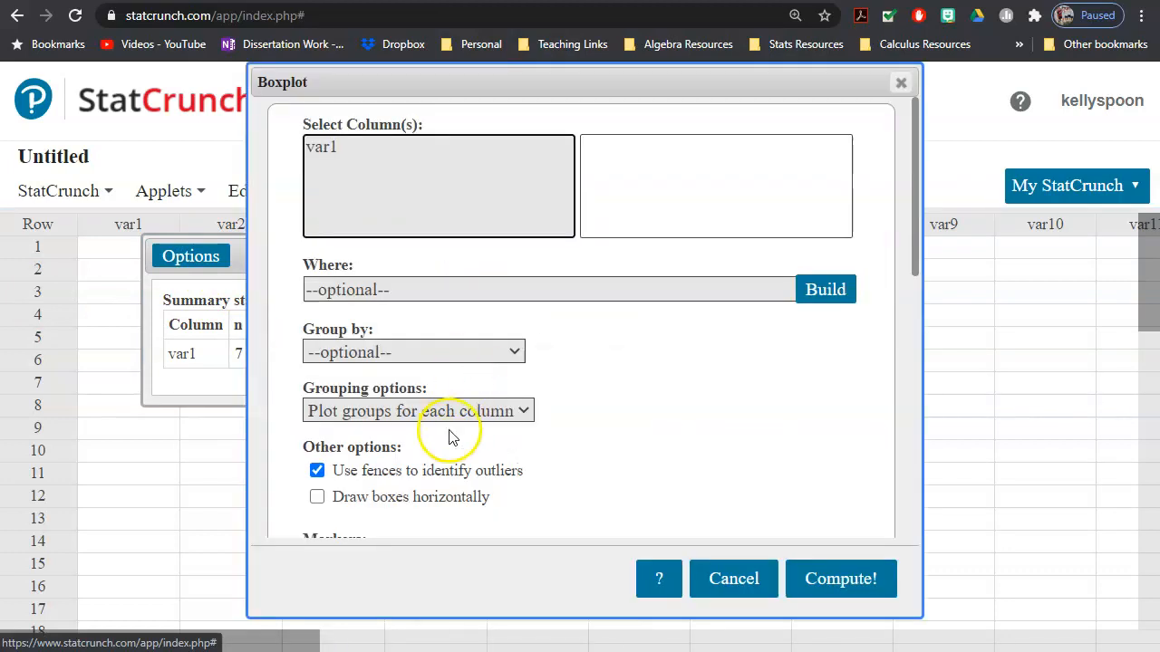
click(355, 154)
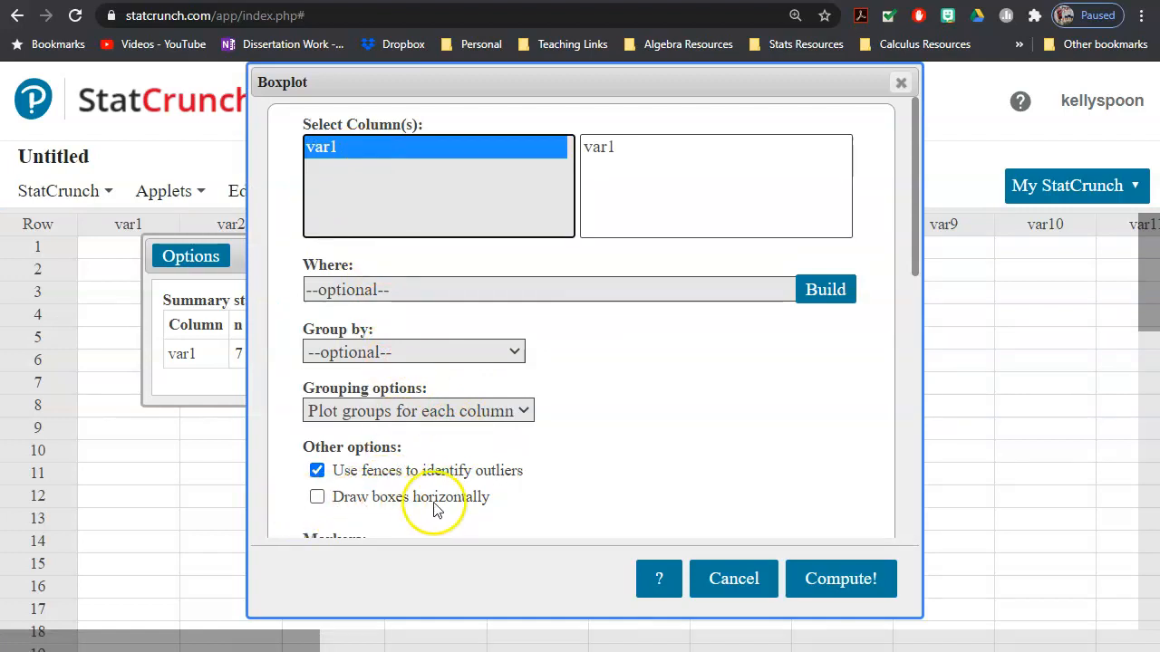
click(350, 499)
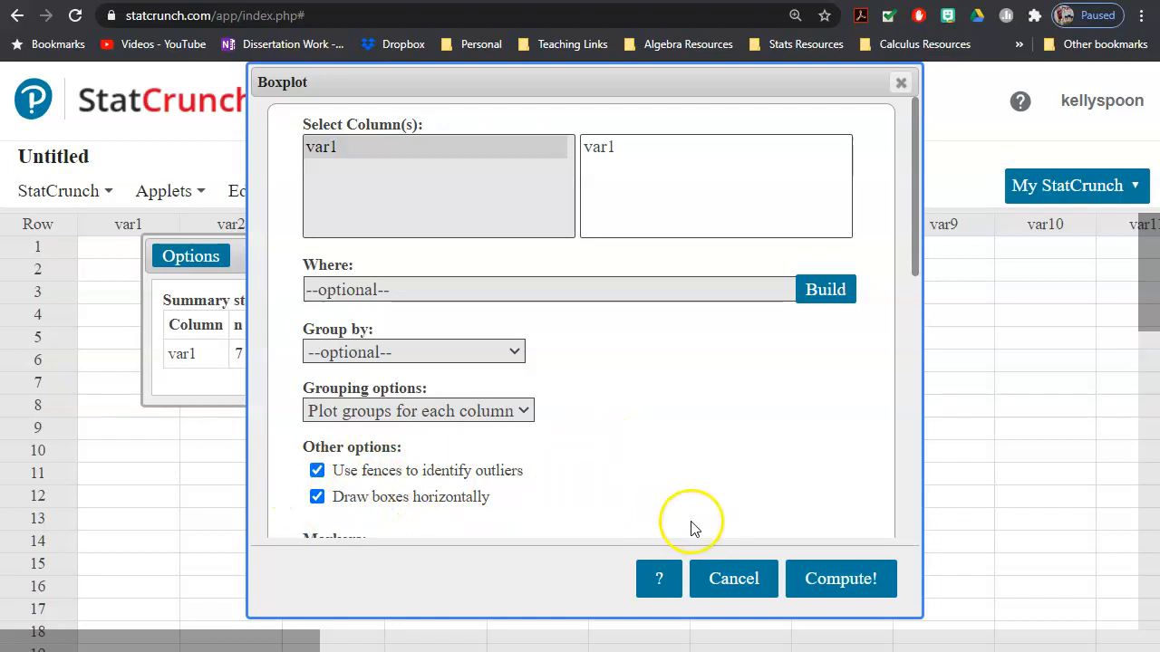
click(852, 576)
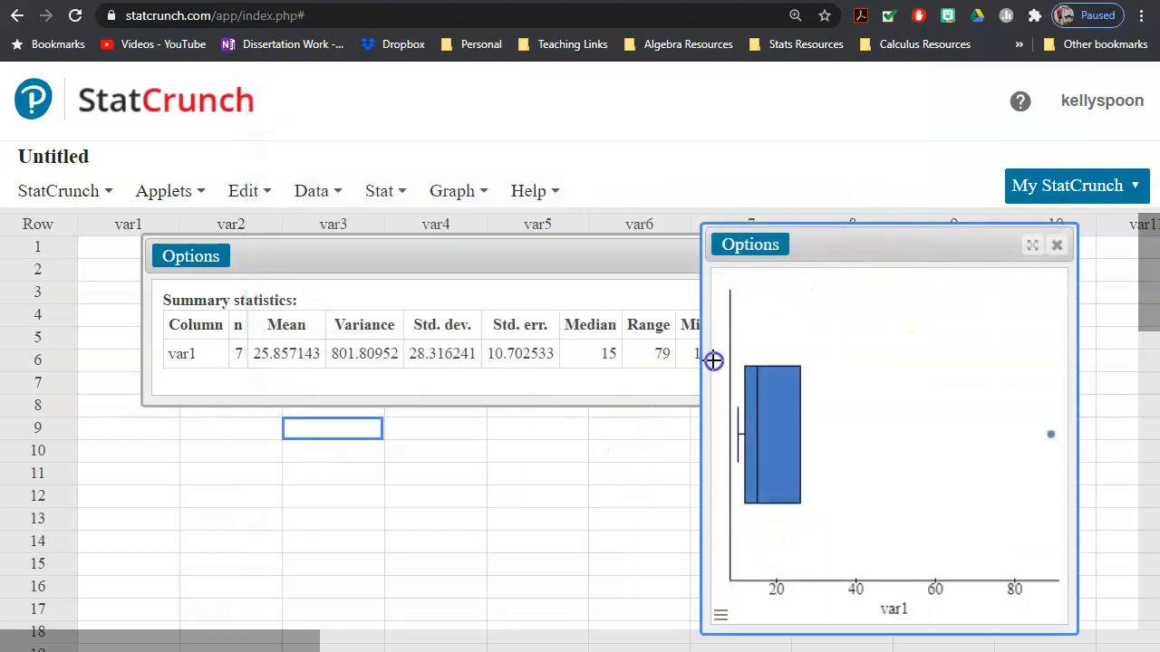
drag(699, 364, 207, 355)
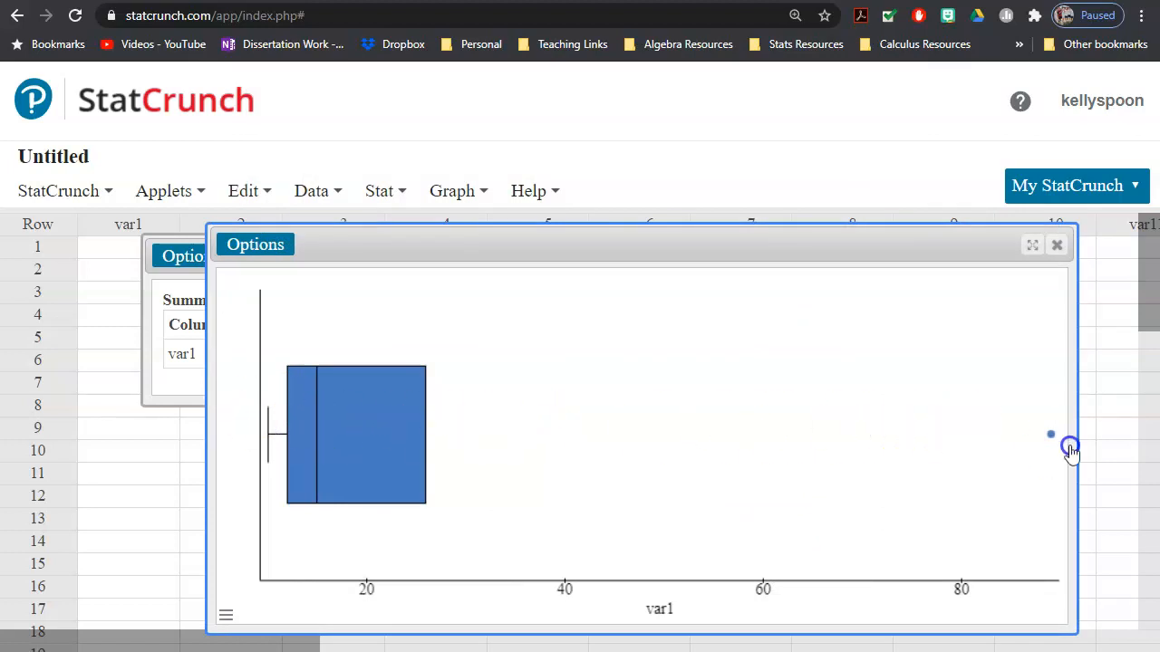
mouse_move(1052, 433)
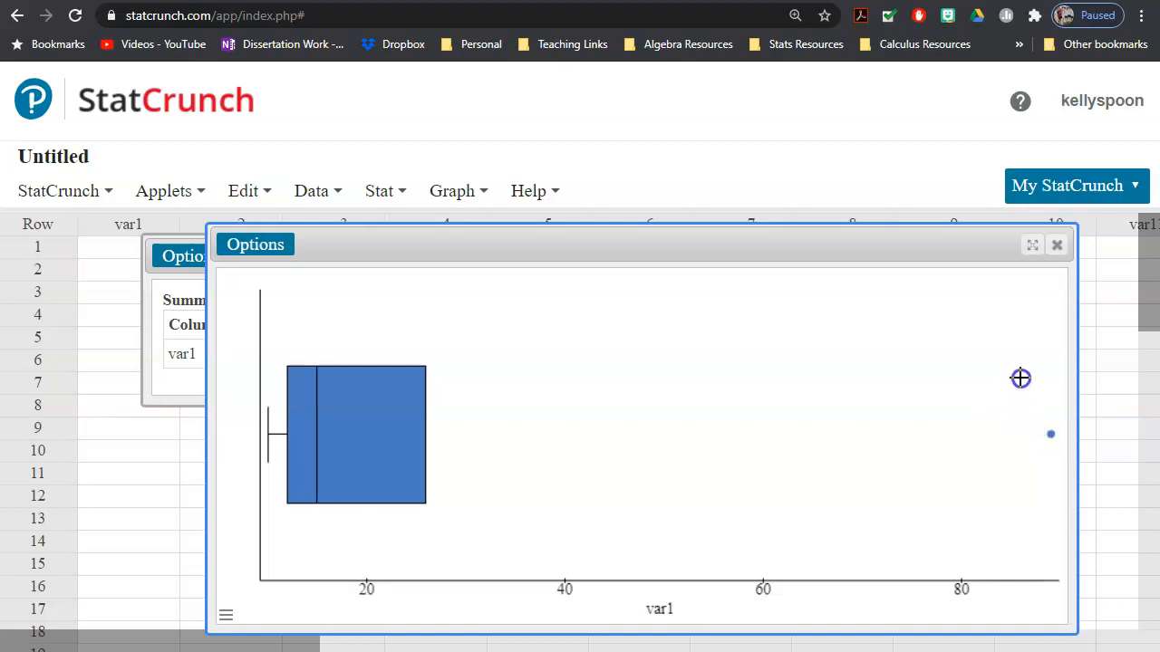
click(1052, 257)
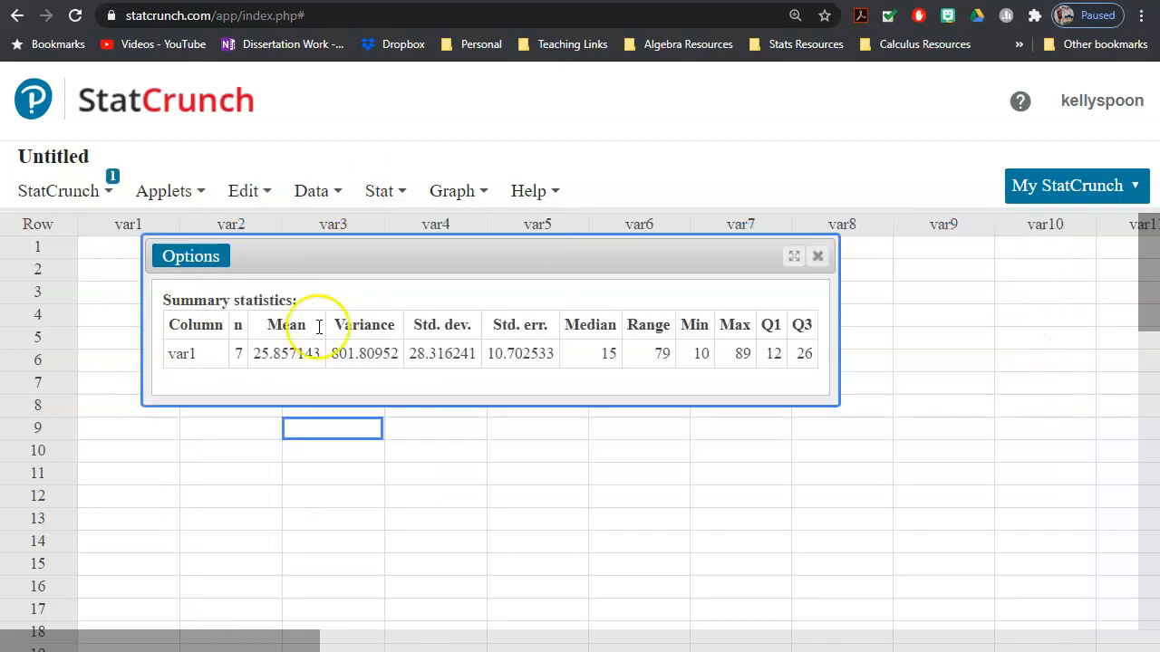
click(467, 192)
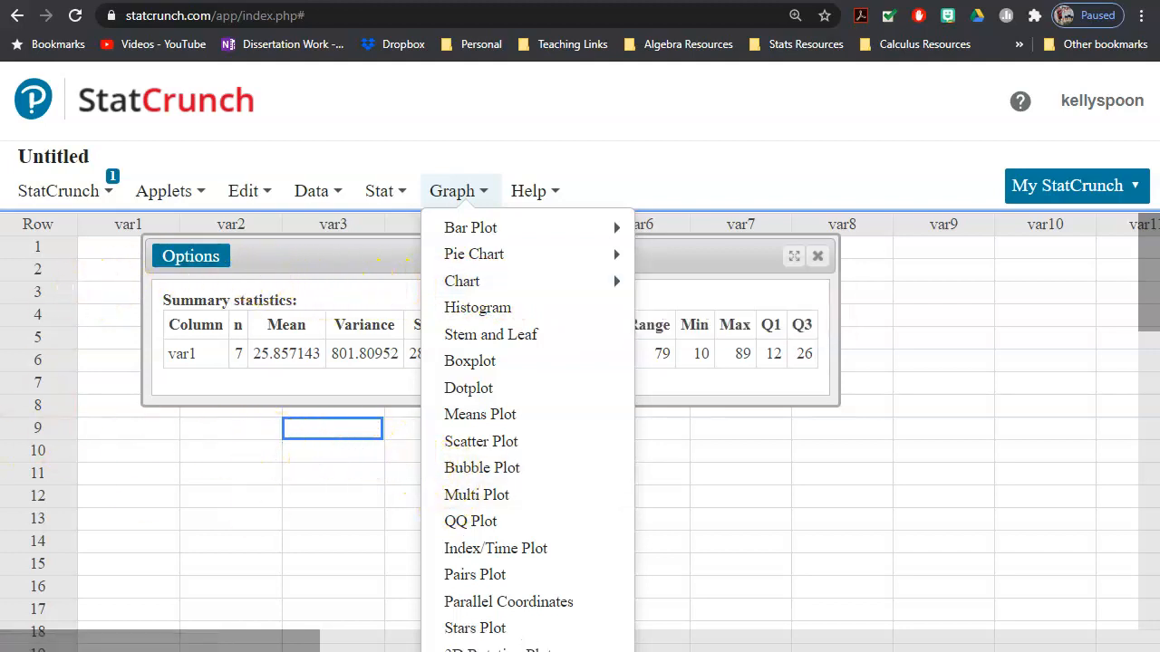
click(751, 156)
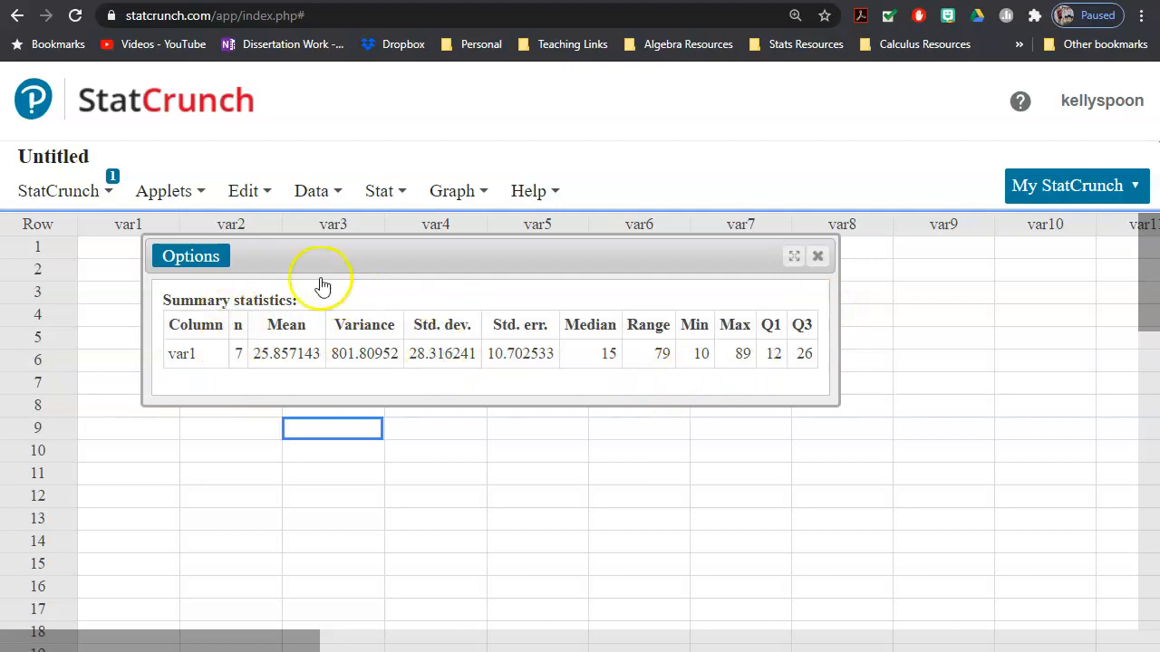
click(388, 188)
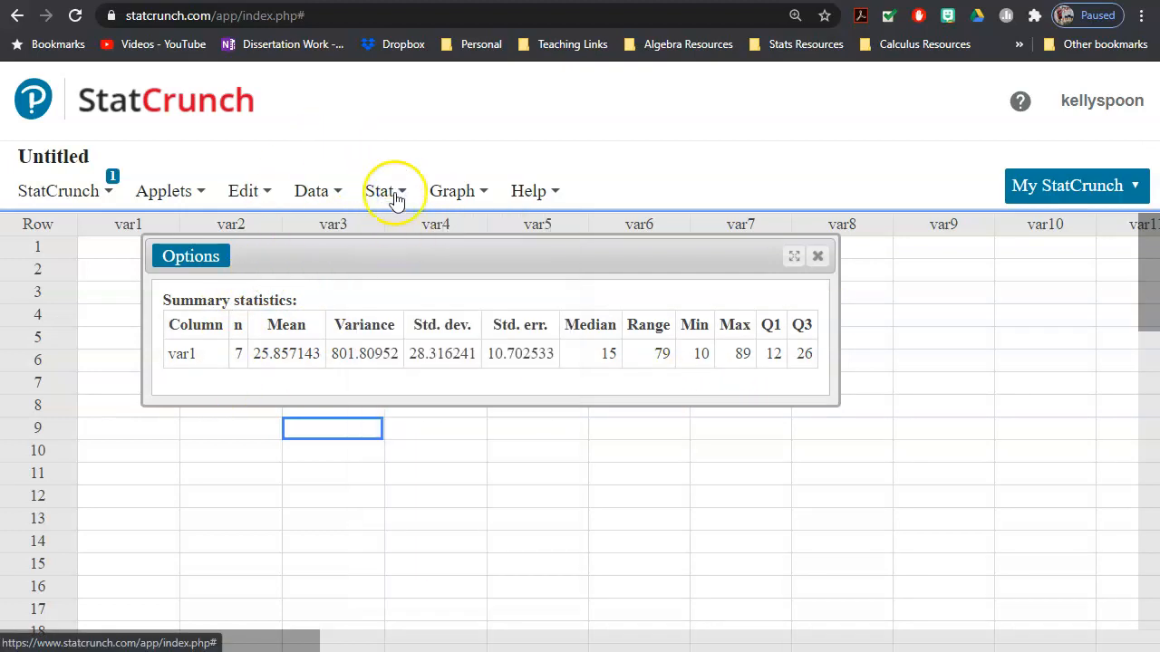
click(396, 206)
mouse_move(465, 254)
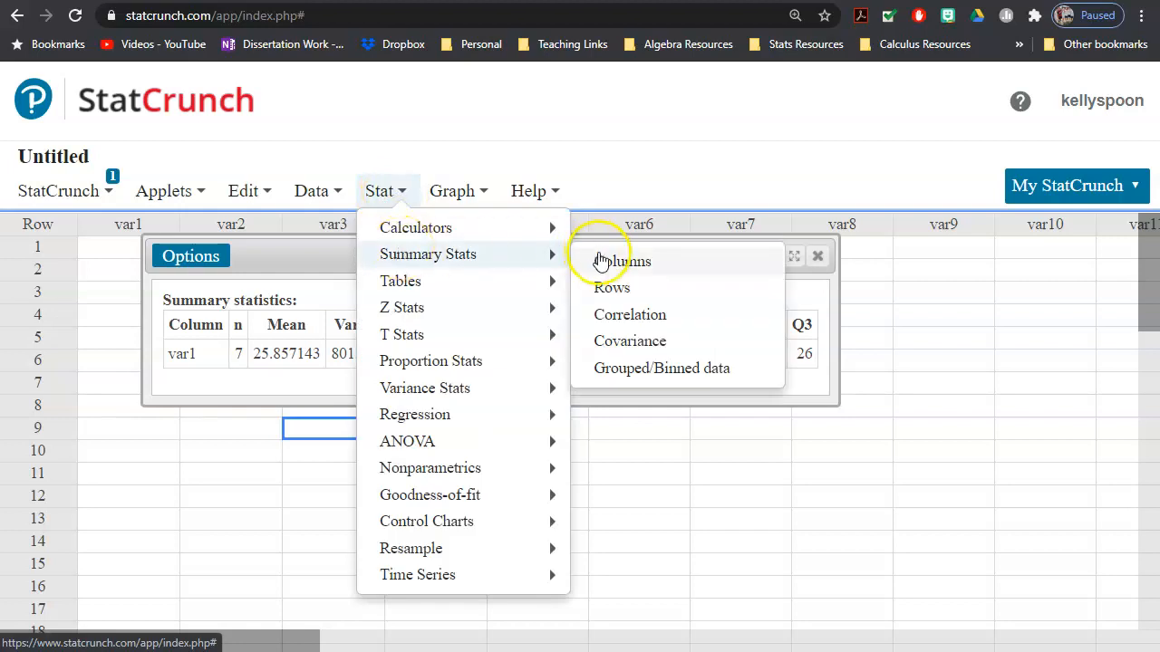
click(599, 258)
click(313, 161)
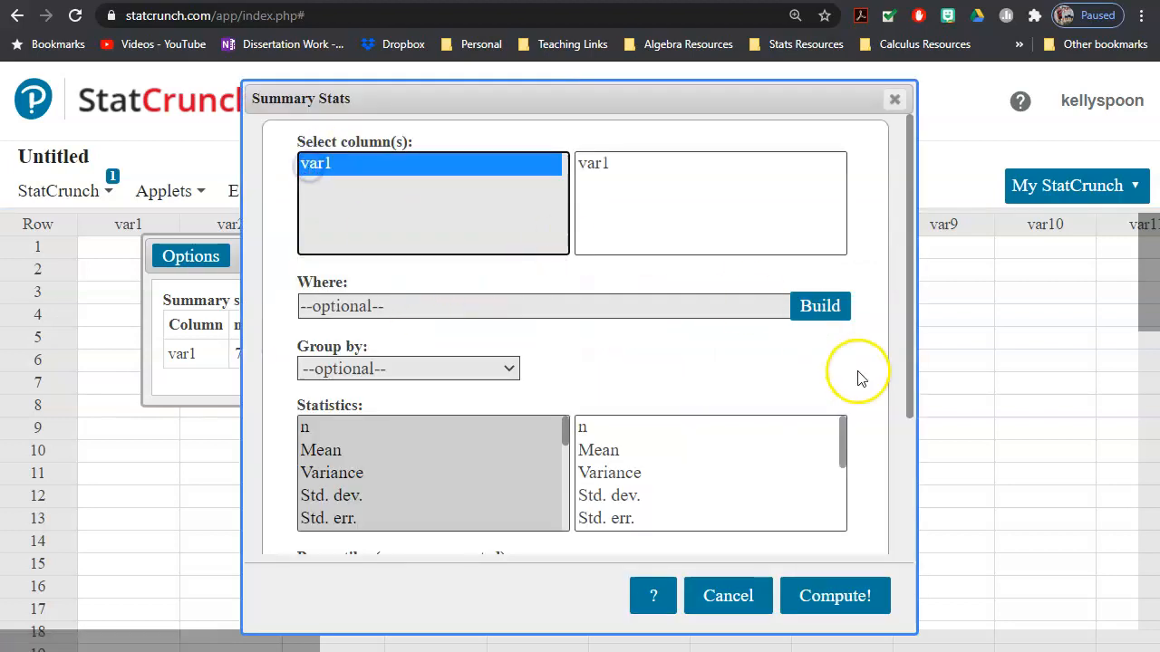
click(731, 598)
Step: Open the Correlation dialog under summary statistics
click(376, 193)
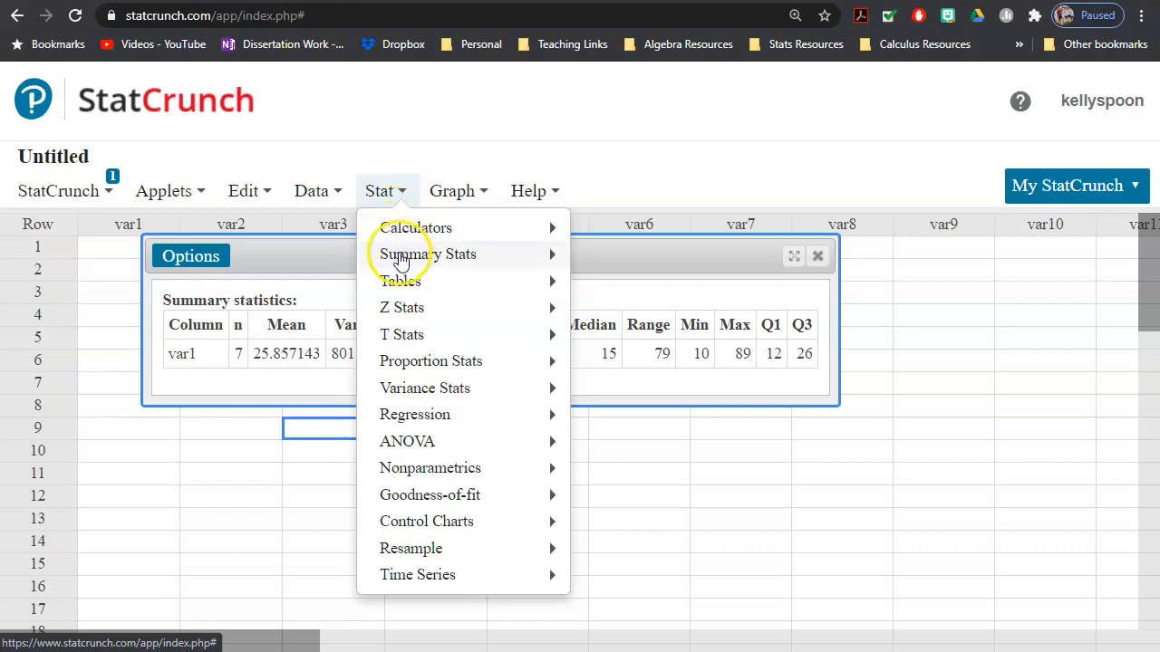
mouse_move(403, 257)
click(628, 317)
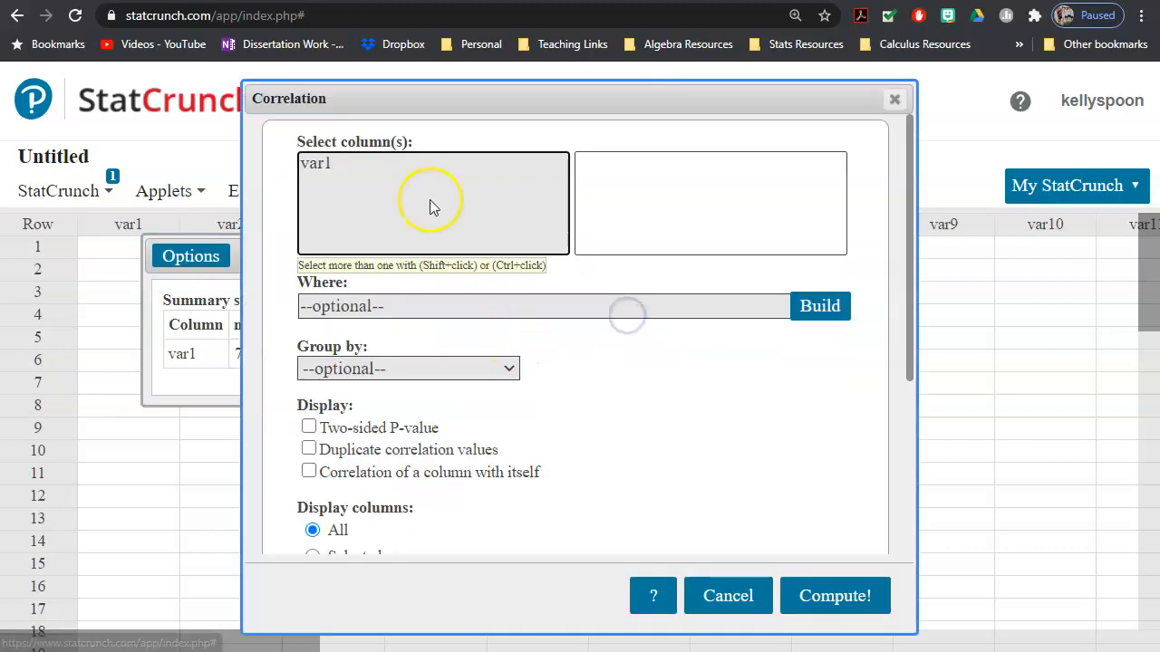